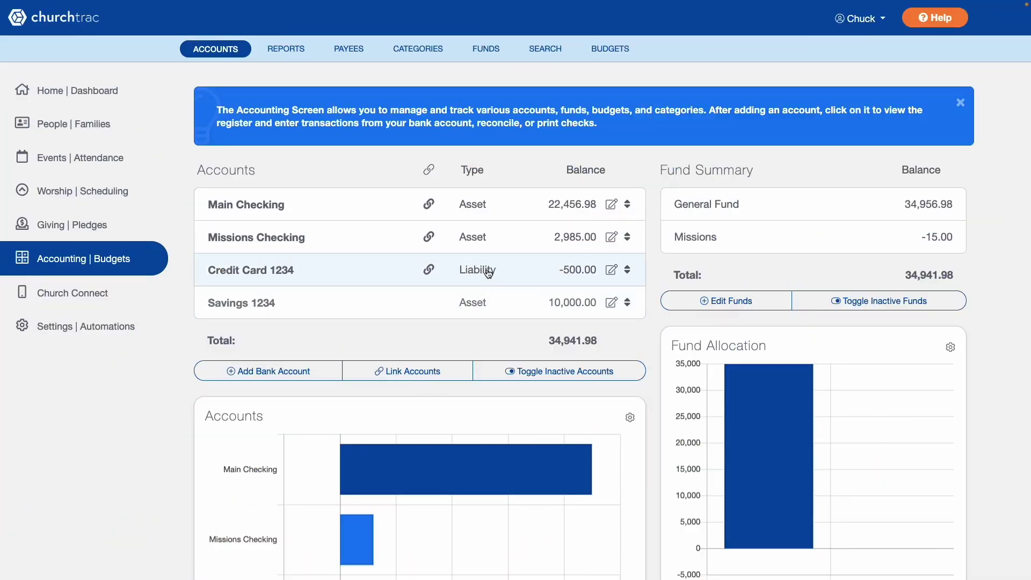
From the Credit Card 1234 import review, open Manage Import Rules and start a blank new rule.
{"action": "left_click", "coordinate": [506, 269]}
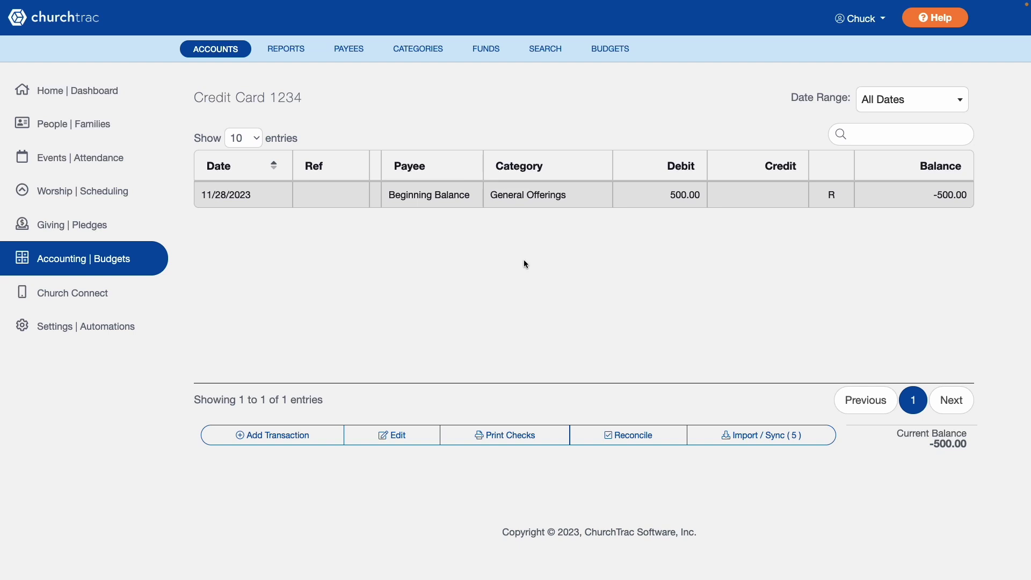
{"action": "left_click", "coordinate": [775, 433]}
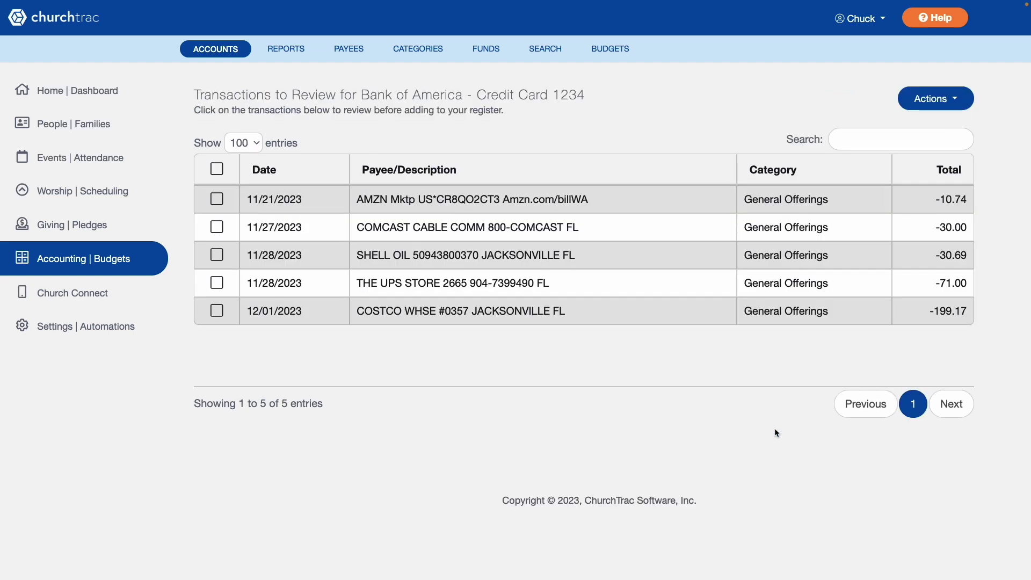
{"action": "left_click", "coordinate": [963, 100]}
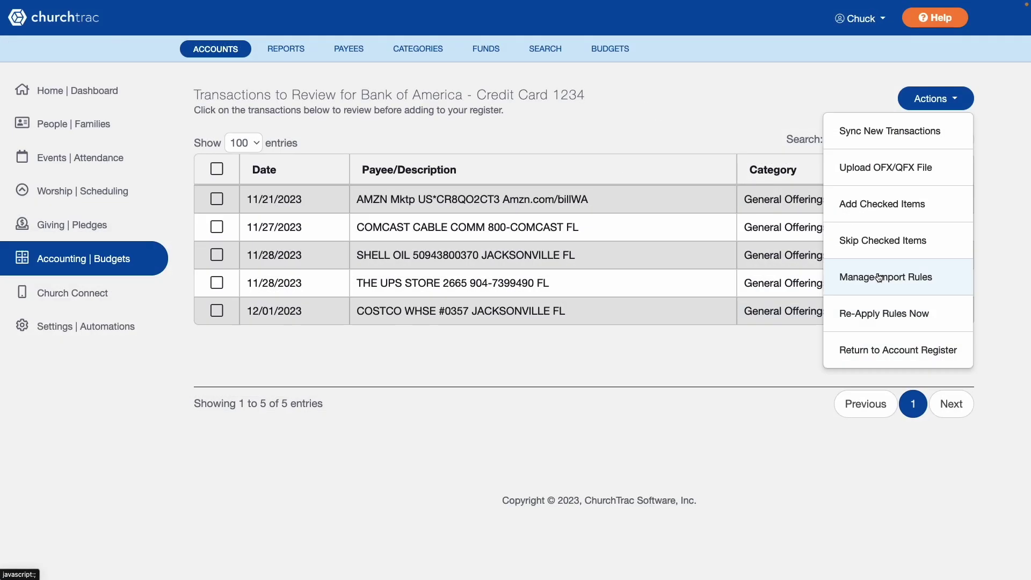
{"action": "left_click", "coordinate": [790, 334]}
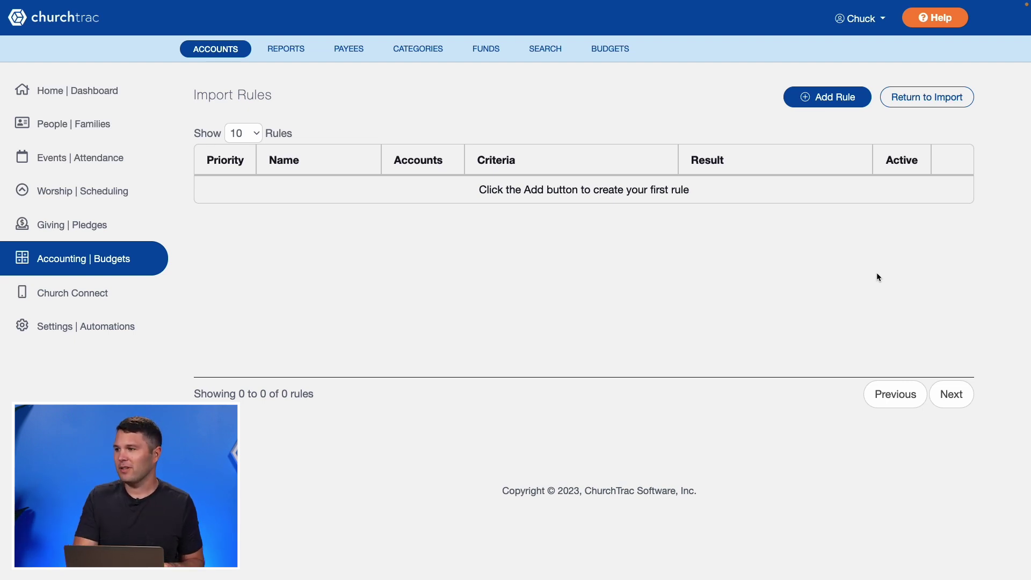
{"action": "left_click", "coordinate": [822, 98]}
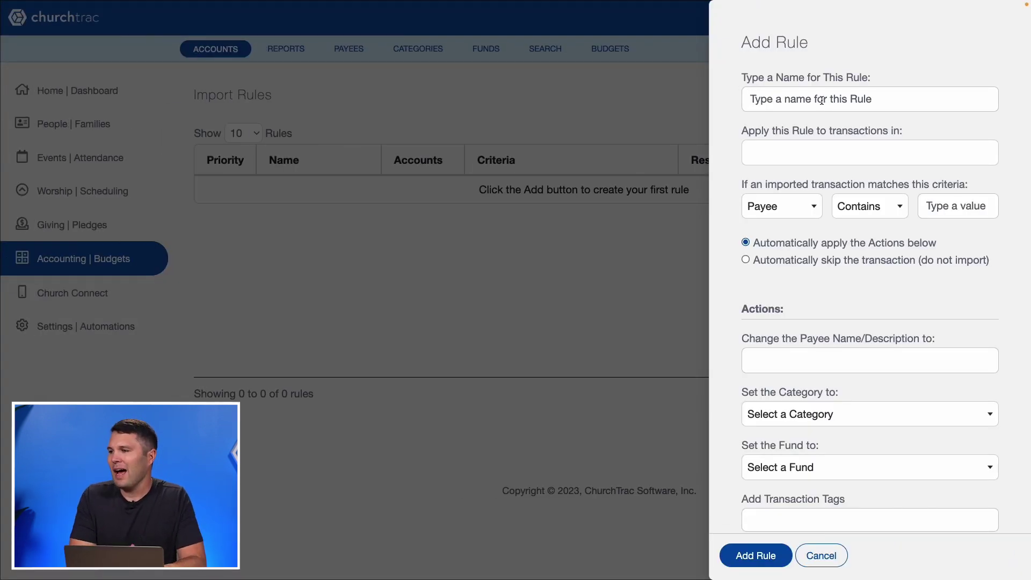
Cancel the empty rule and return to the Credit Card 1234 pending transactions.
{"action": "left_click", "coordinate": [822, 100]}
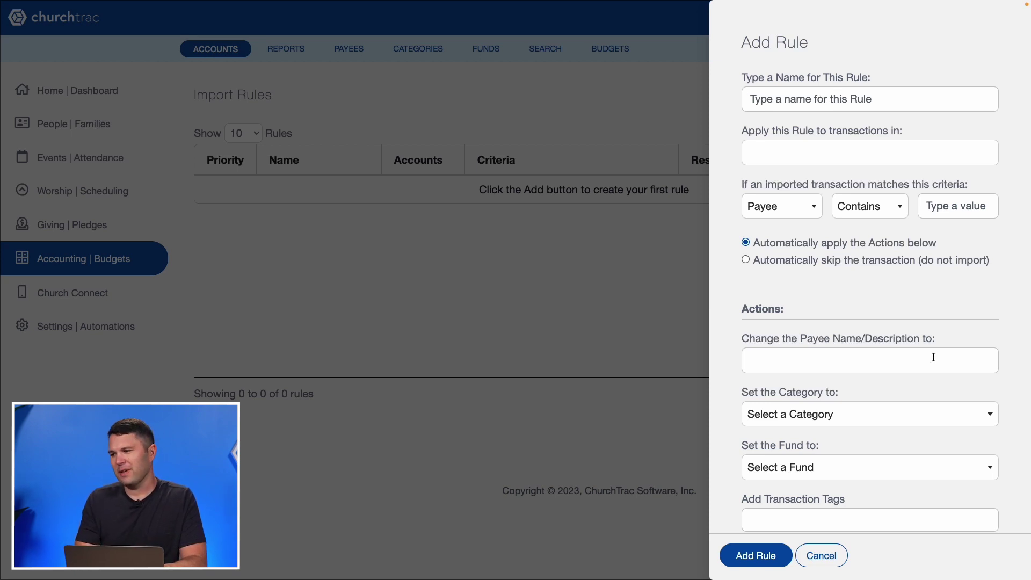
{"action": "left_click", "coordinate": [835, 557]}
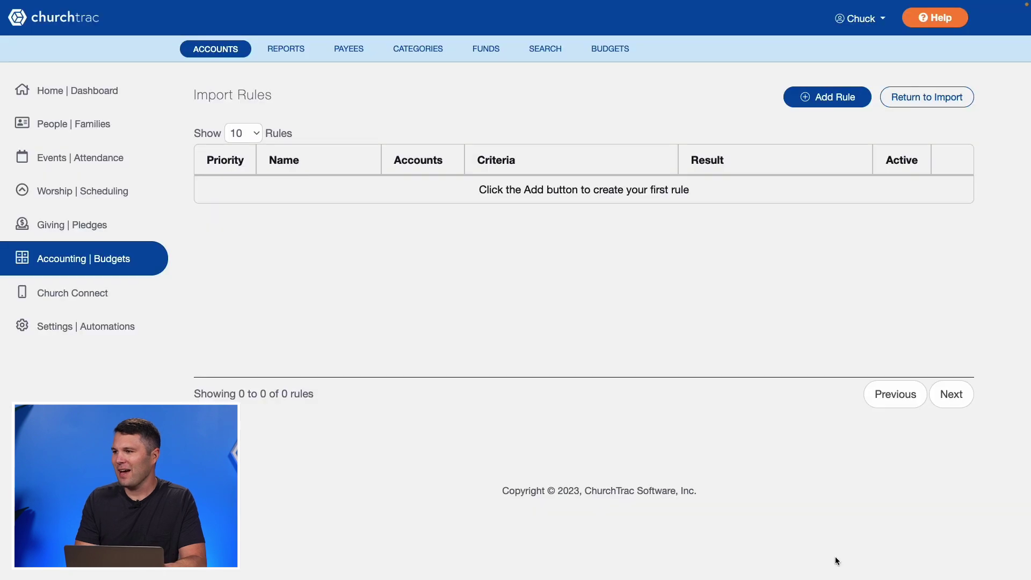
{"action": "left_click", "coordinate": [947, 101]}
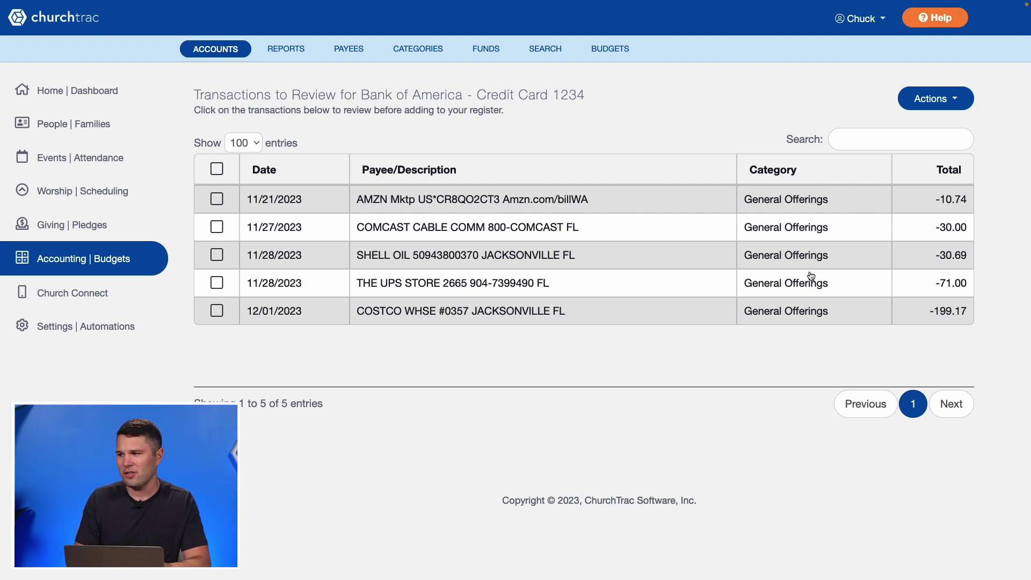
Start a new import rule named 'Church Internet' applying to All Accounts.
{"action": "left_click", "coordinate": [953, 105]}
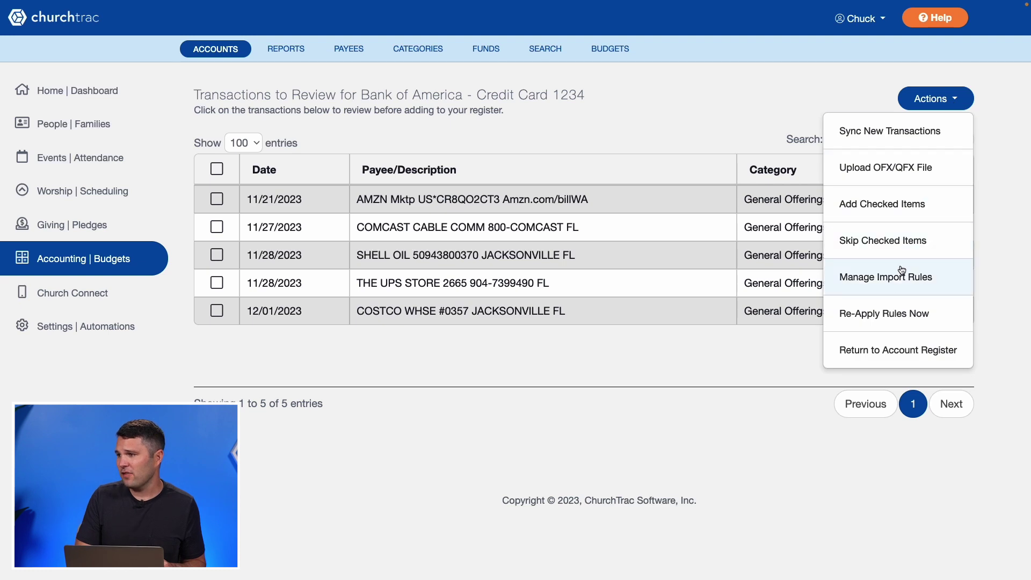
{"action": "left_click", "coordinate": [894, 285]}
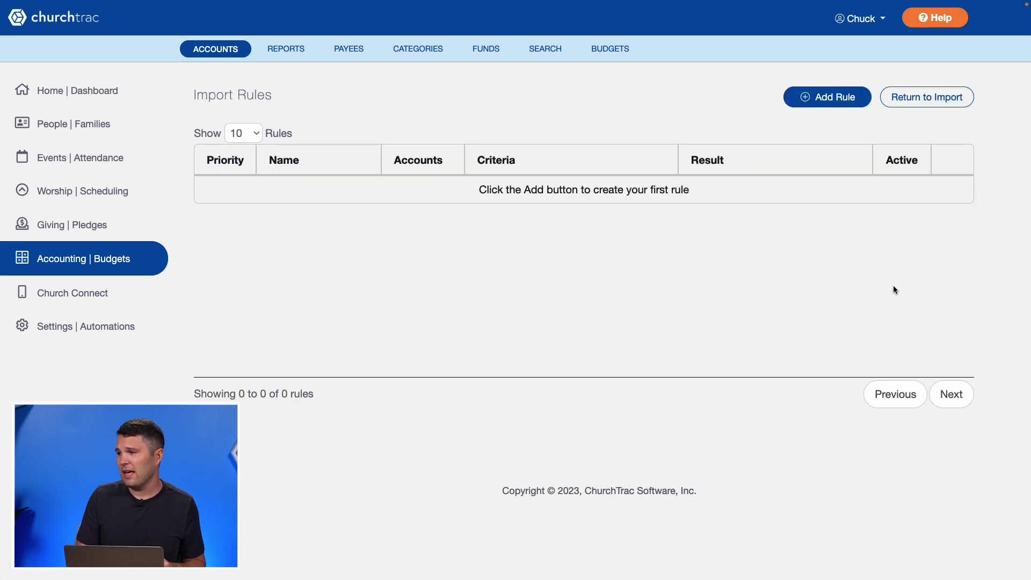
{"action": "left_click", "coordinate": [819, 98]}
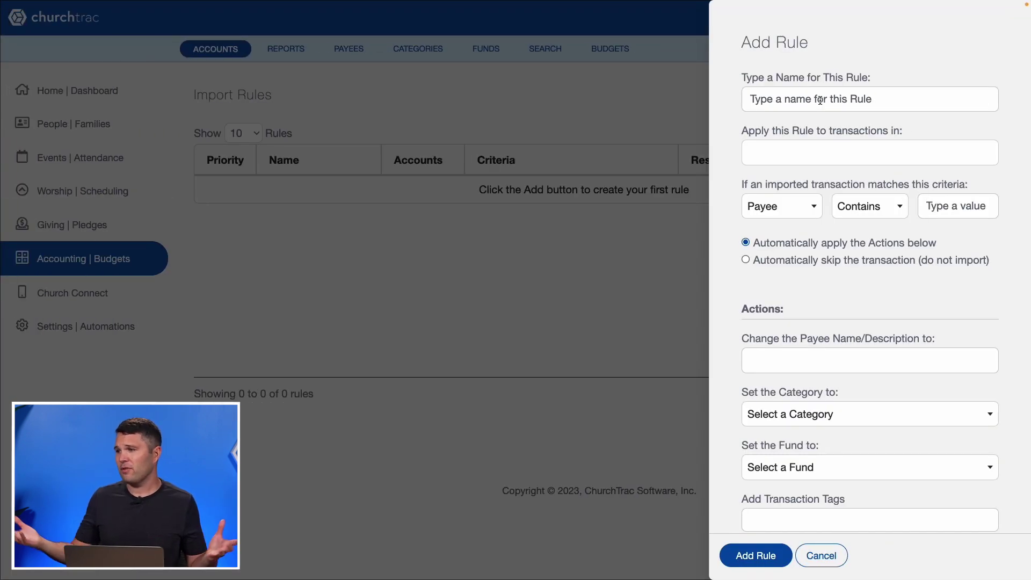
{"action": "type", "text": "Churc"}
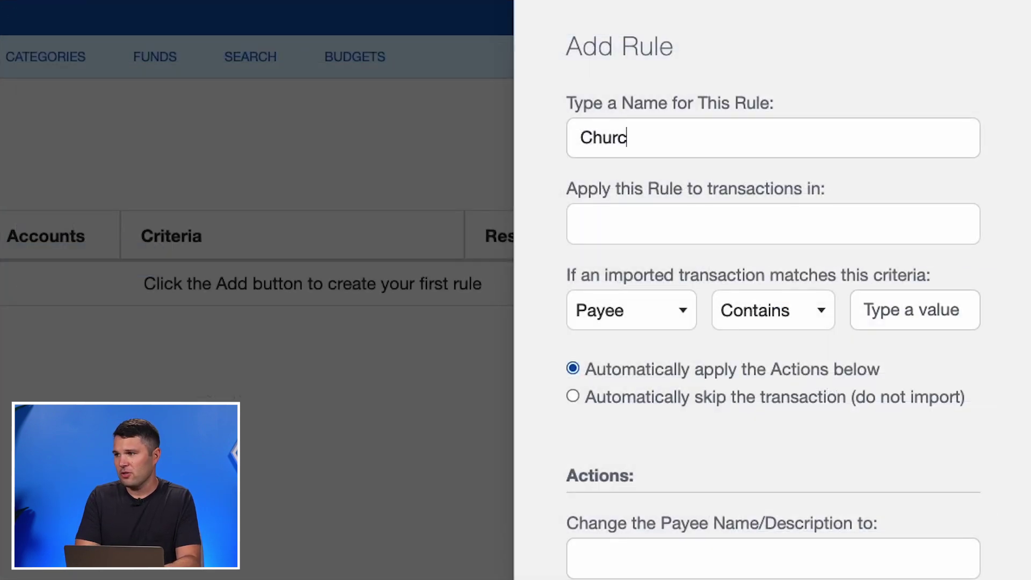
{"action": "type", "text": "h Internet"}
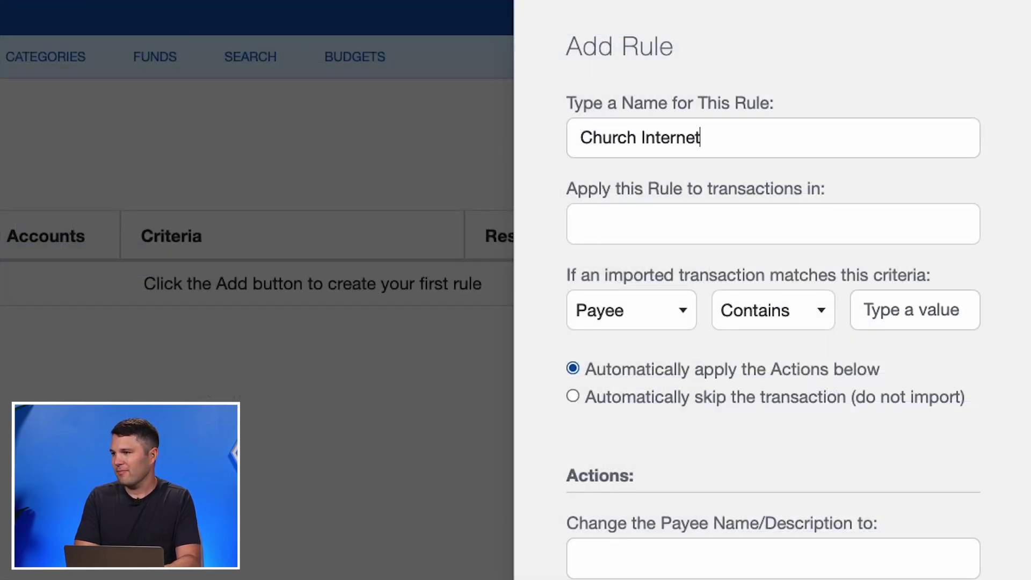
{"action": "left_click", "coordinate": [692, 236]}
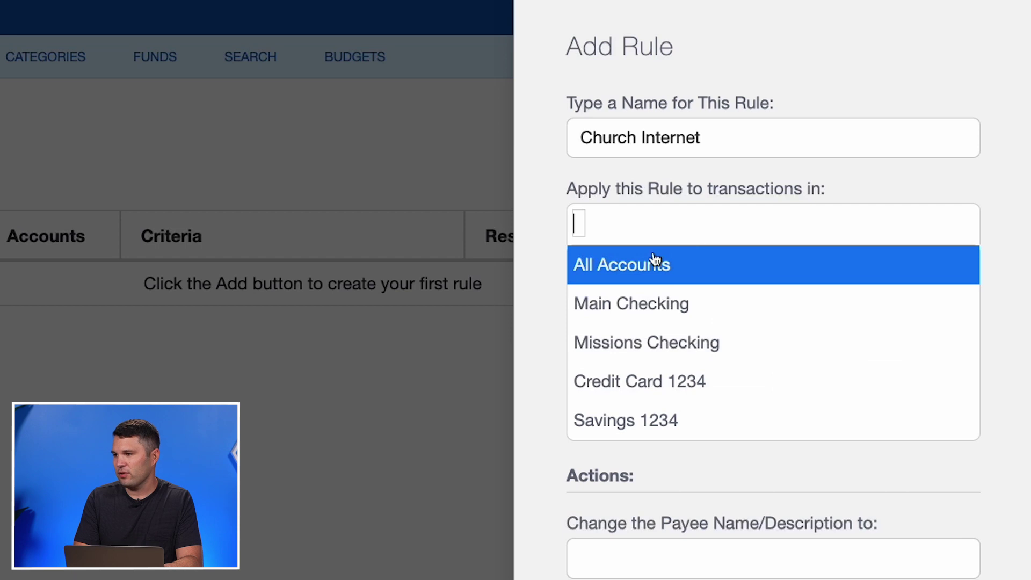
{"action": "left_click", "coordinate": [641, 260]}
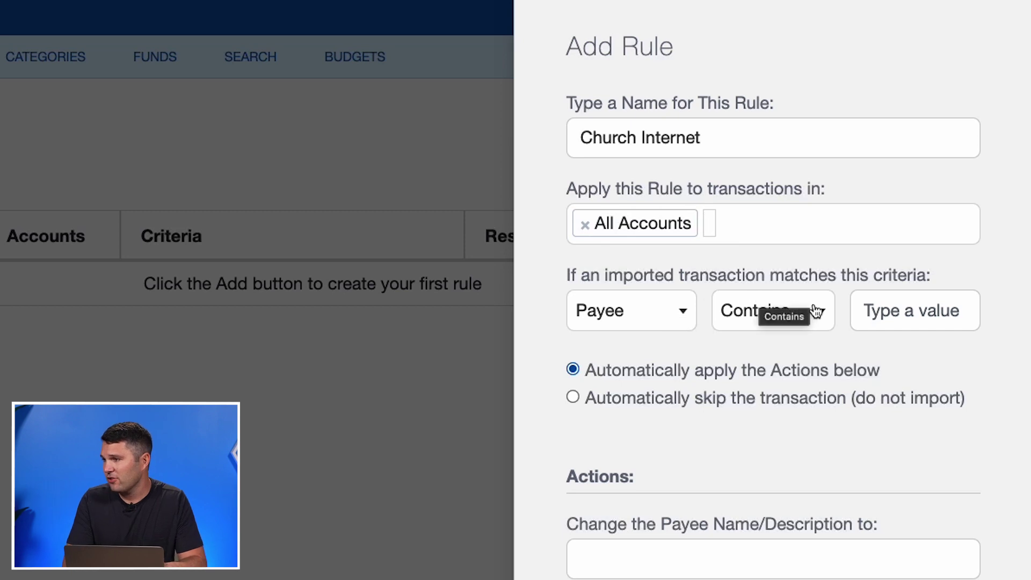
Make the rule match payees containing 'comcast'.
{"action": "left_click", "coordinate": [880, 310]}
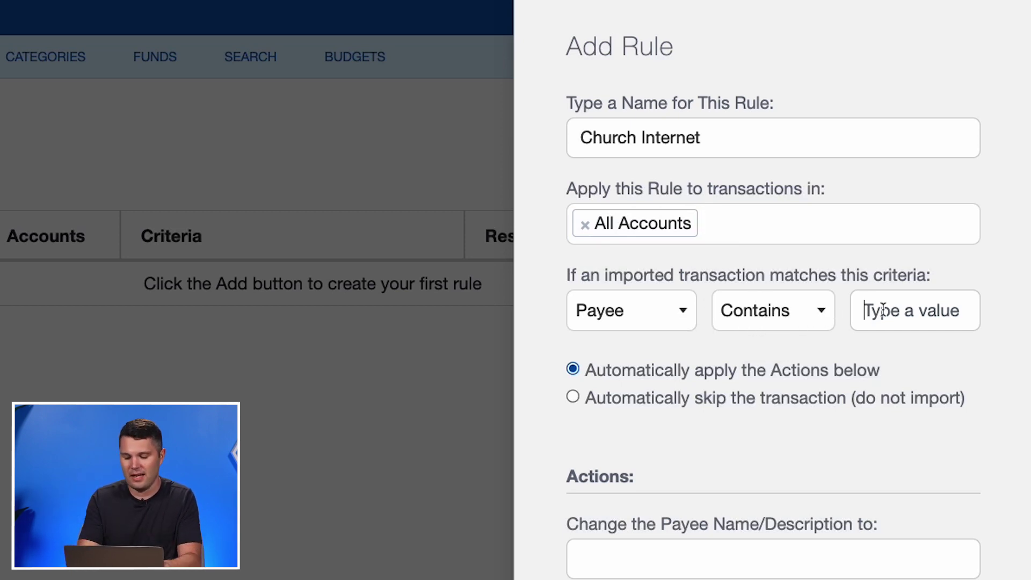
{"action": "type", "text": "comcast"}
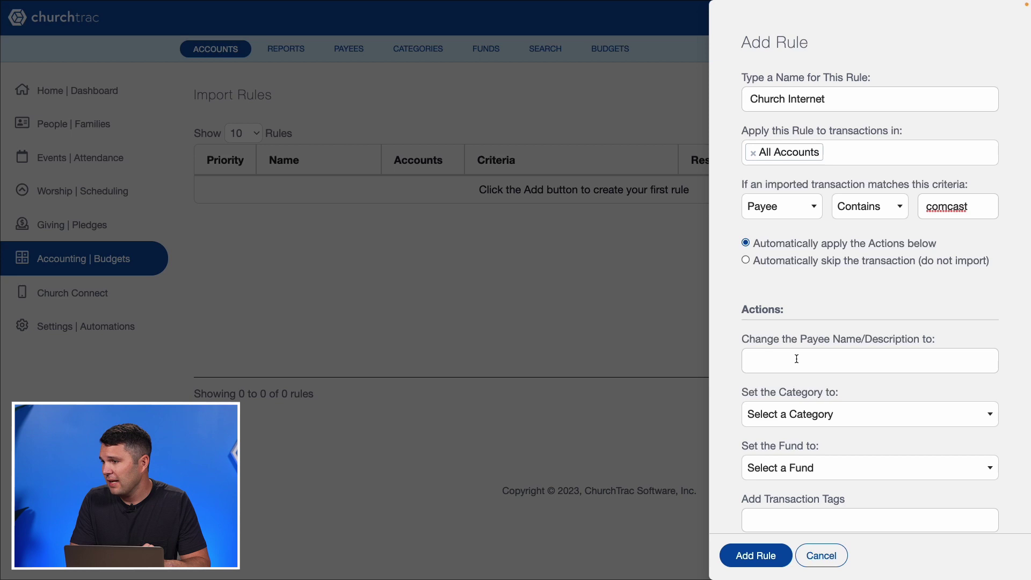
{"action": "left_click", "coordinate": [825, 360]}
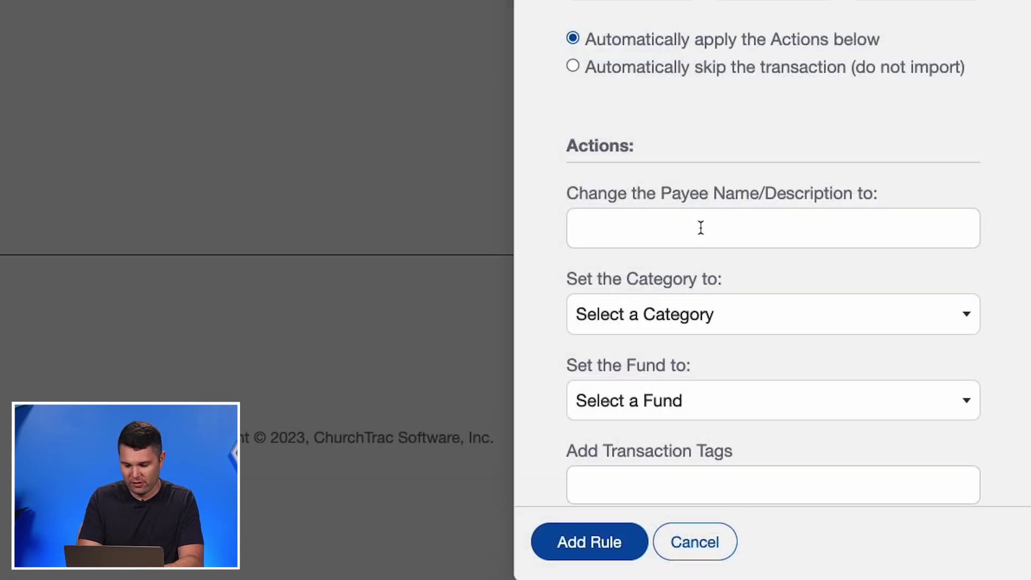
Set matched payees to 'Church Internet' with category Utilities: Internet.
{"action": "type", "text": "C"}
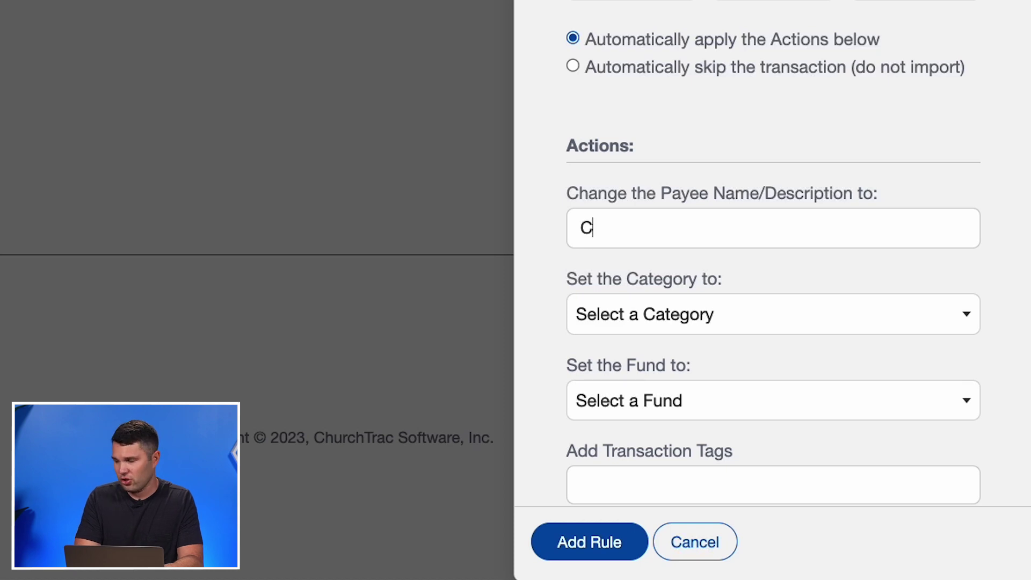
{"action": "type", "text": "hurch Internet"}
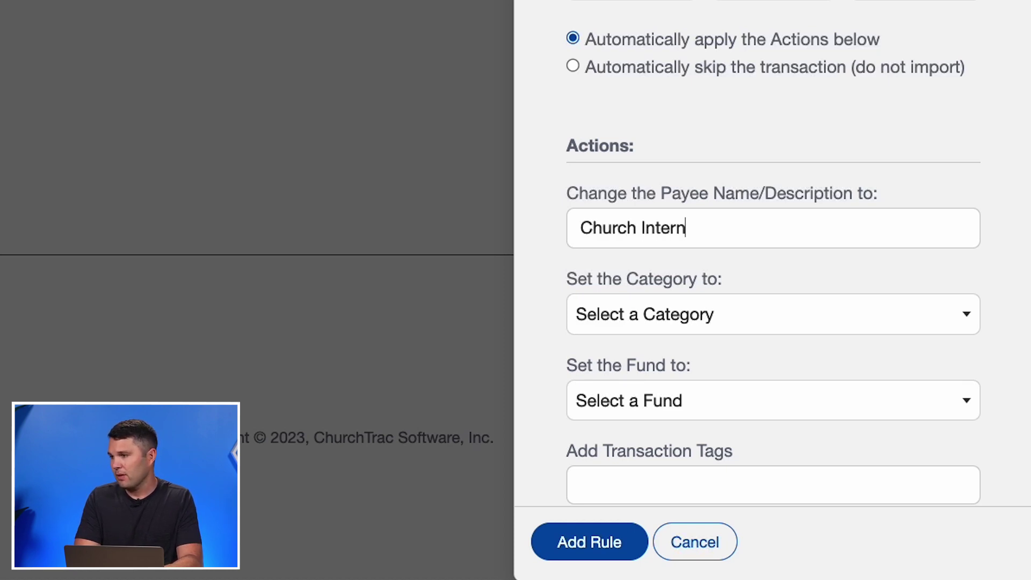
{"action": "left_click", "coordinate": [719, 320]}
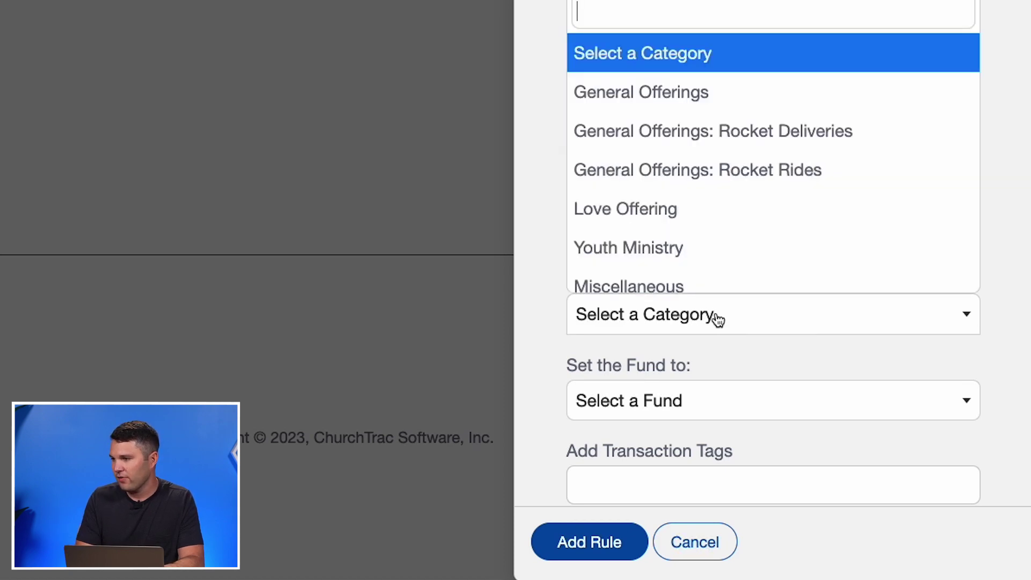
{"action": "scroll", "coordinate": [720, 219], "scroll_direction": "down", "scroll_amount": 5}
{"action": "scroll", "coordinate": [722, 220], "scroll_direction": "down", "scroll_amount": 1}
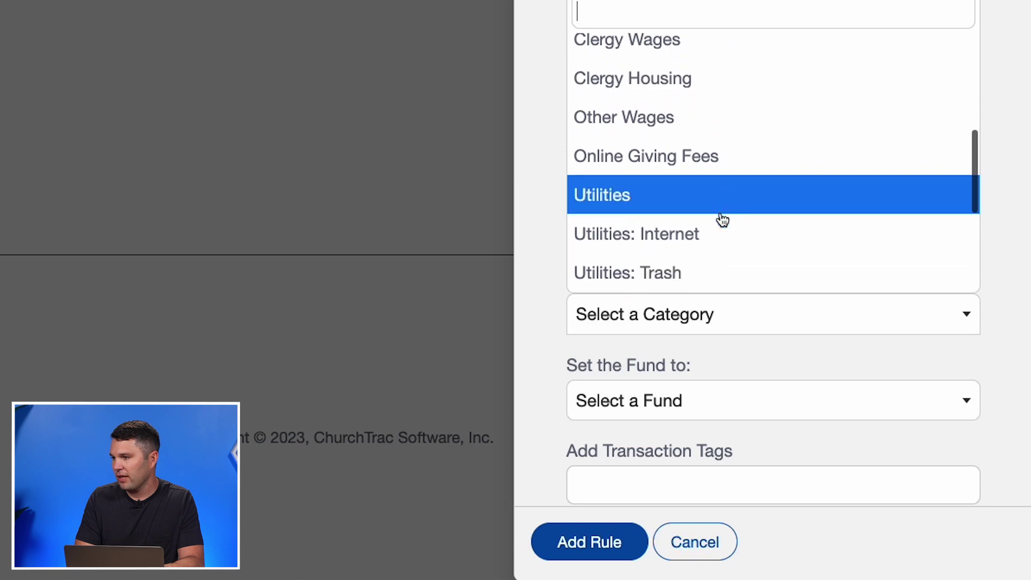
{"action": "scroll", "coordinate": [721, 220], "scroll_direction": "down", "scroll_amount": 1}
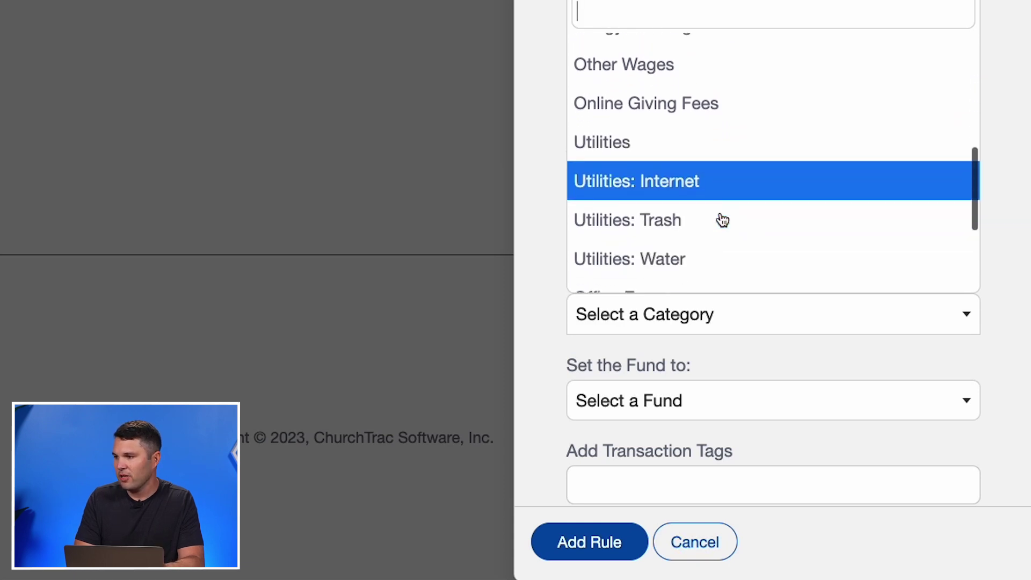
{"action": "left_click", "coordinate": [638, 188]}
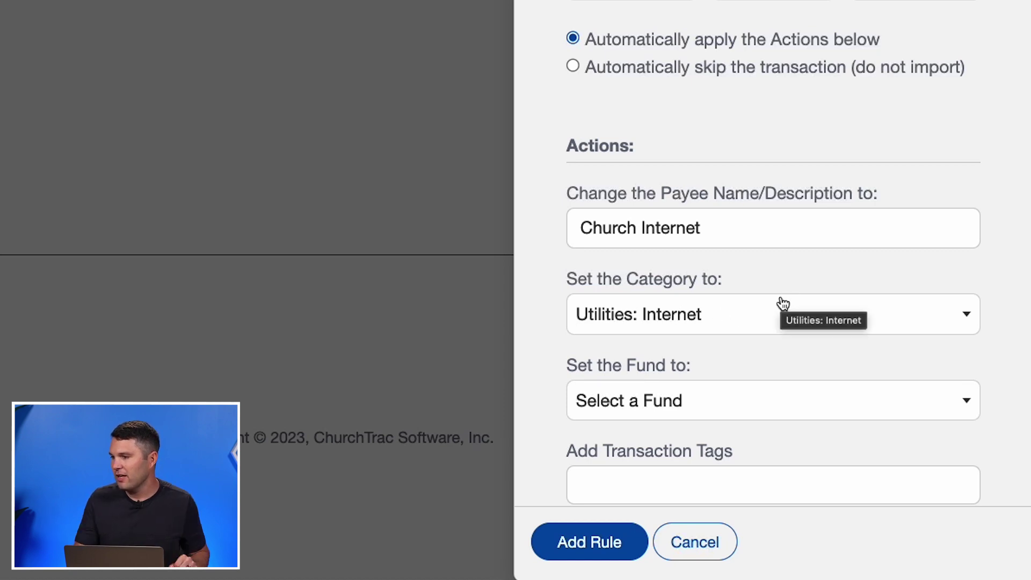
Assign matches to the General Fund and save the Church Internet rule.
{"action": "left_click", "coordinate": [726, 406]}
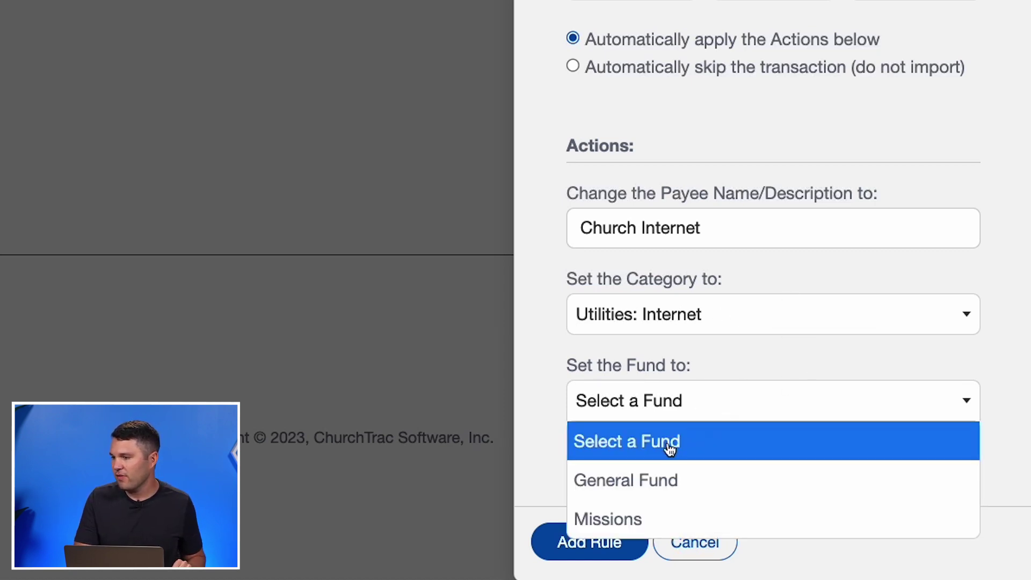
{"action": "left_click", "coordinate": [643, 478]}
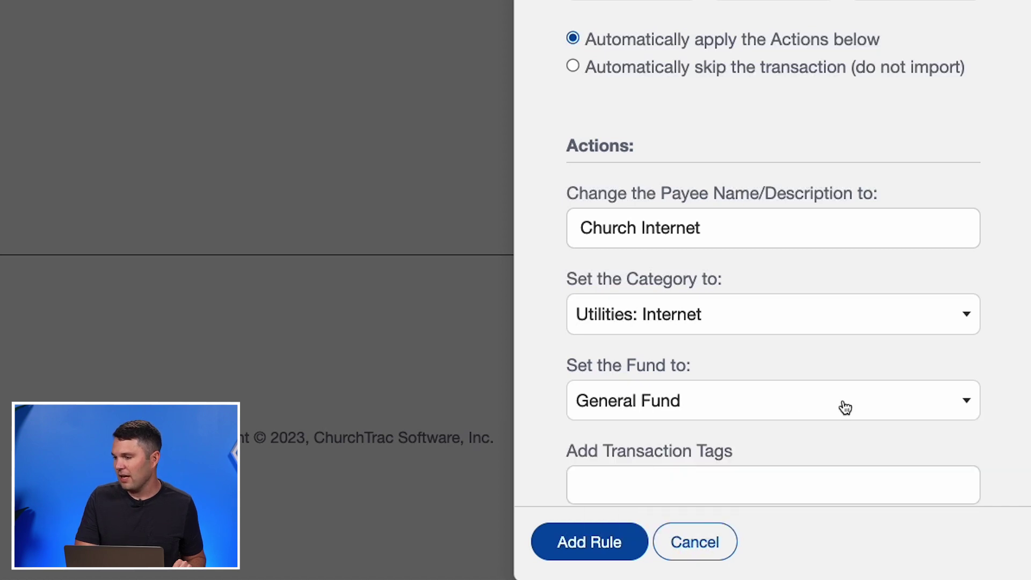
{"action": "scroll", "coordinate": [843, 408], "scroll_direction": "down", "scroll_amount": 3}
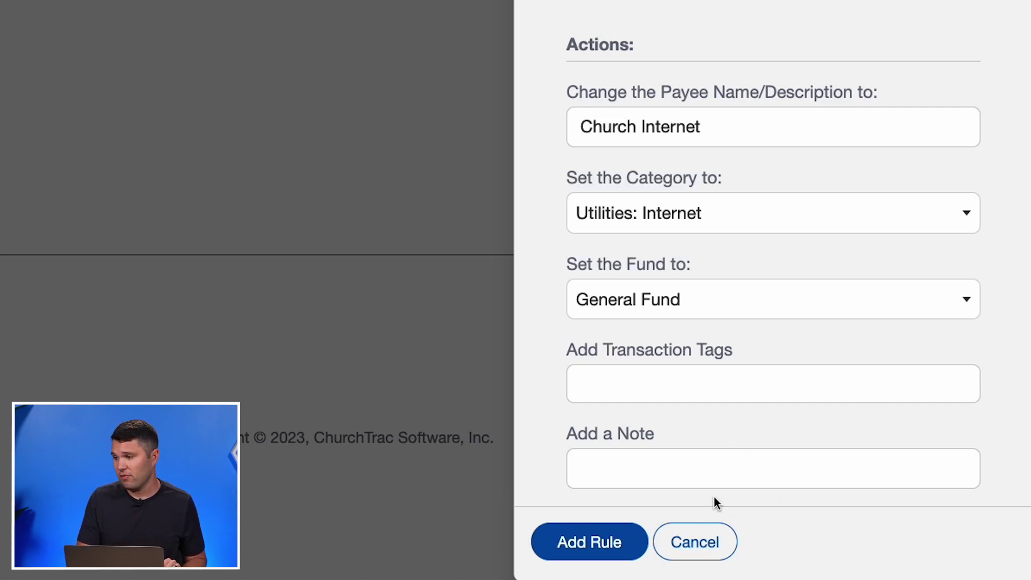
{"action": "left_click", "coordinate": [574, 546]}
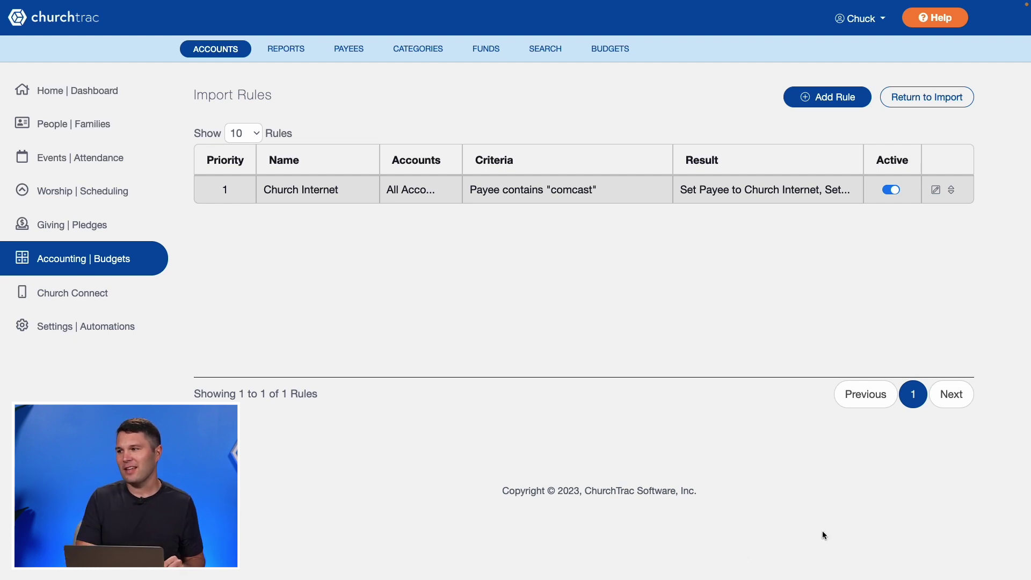
Re-apply import rules so the 11/27/2023 -30.00 Comcast charge becomes Church Internet under Internet.
{"action": "left_click", "coordinate": [944, 98]}
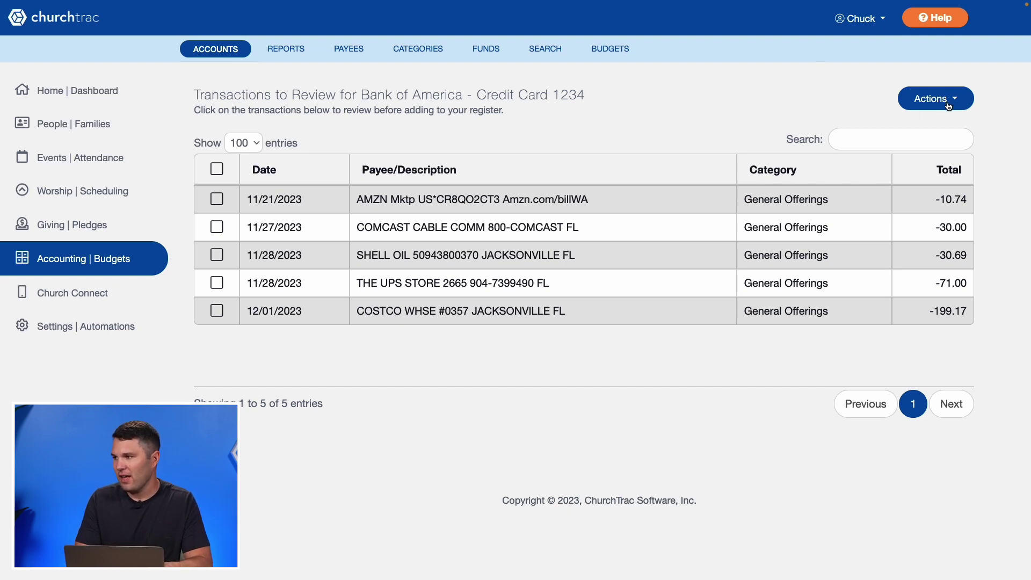
{"action": "left_click", "coordinate": [948, 104]}
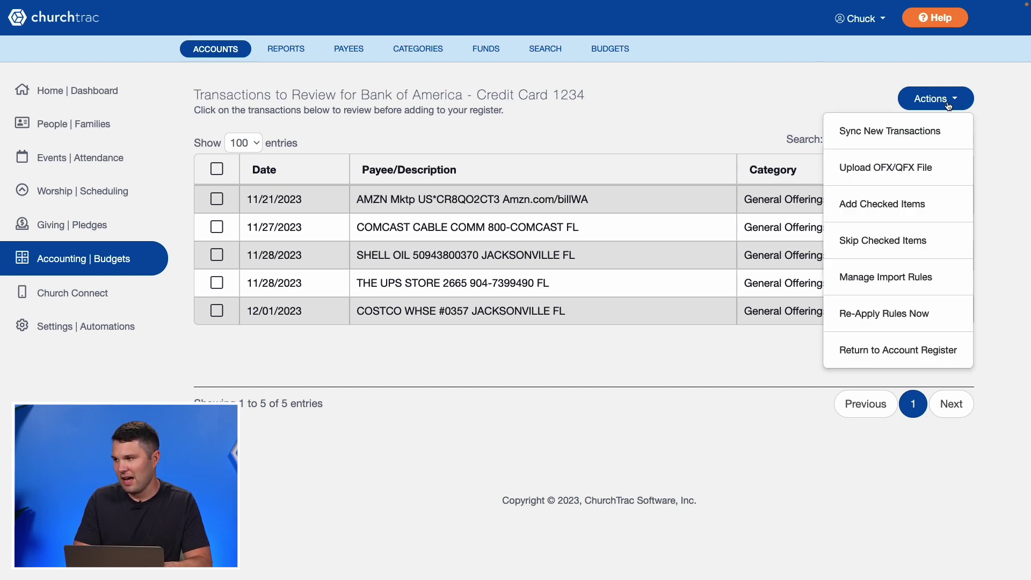
{"action": "left_click", "coordinate": [902, 315]}
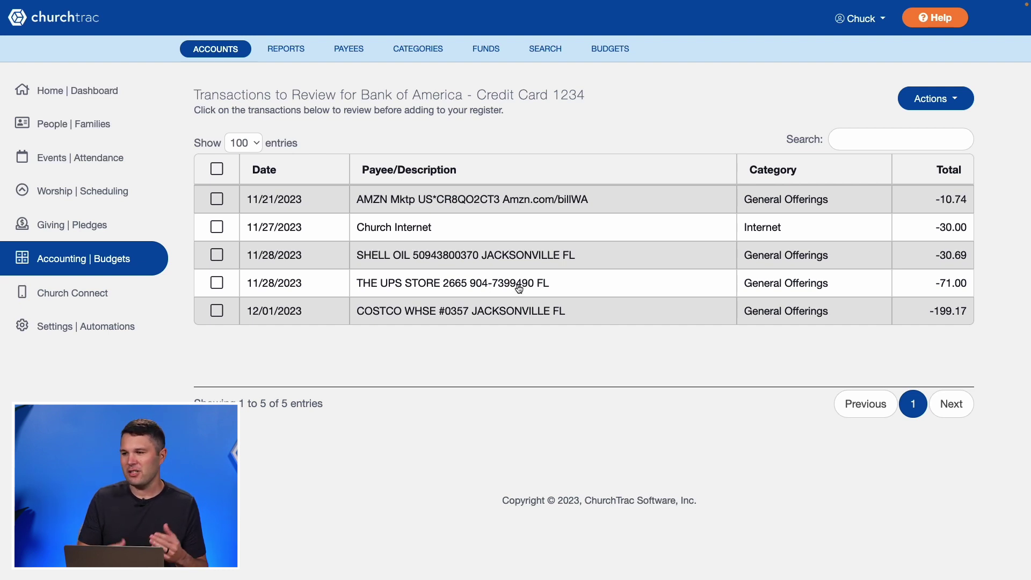
Start a new rule 'Mail Rule' for All Accounts, matching payees containing 'UPS'.
{"action": "left_click", "coordinate": [927, 106]}
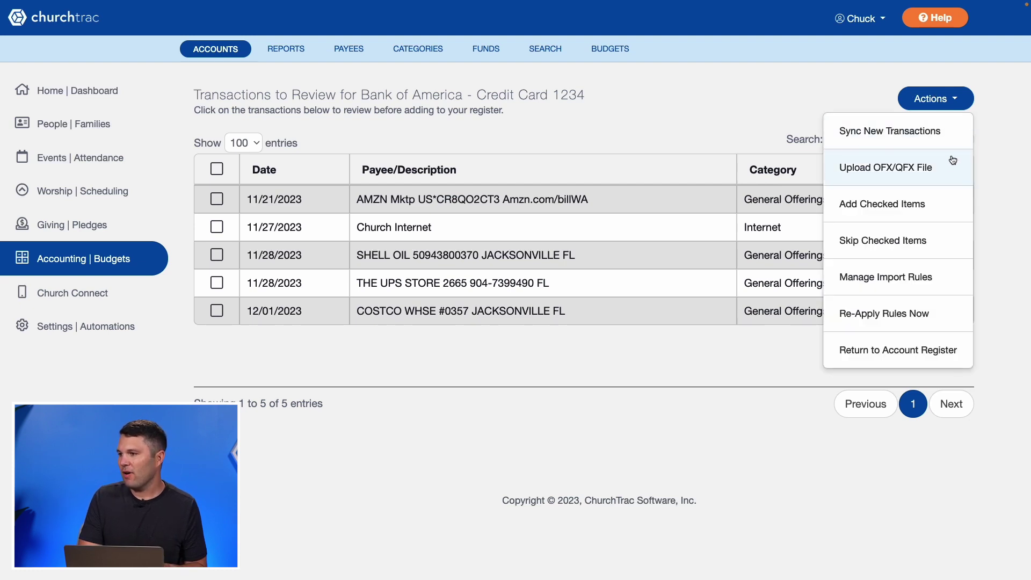
{"action": "left_click", "coordinate": [891, 278]}
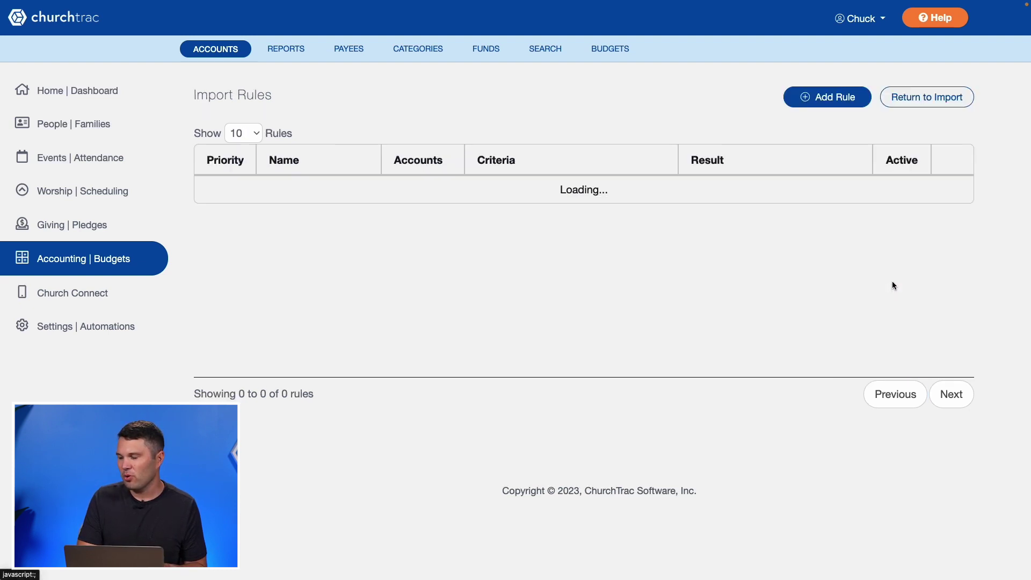
{"action": "left_click", "coordinate": [840, 97]}
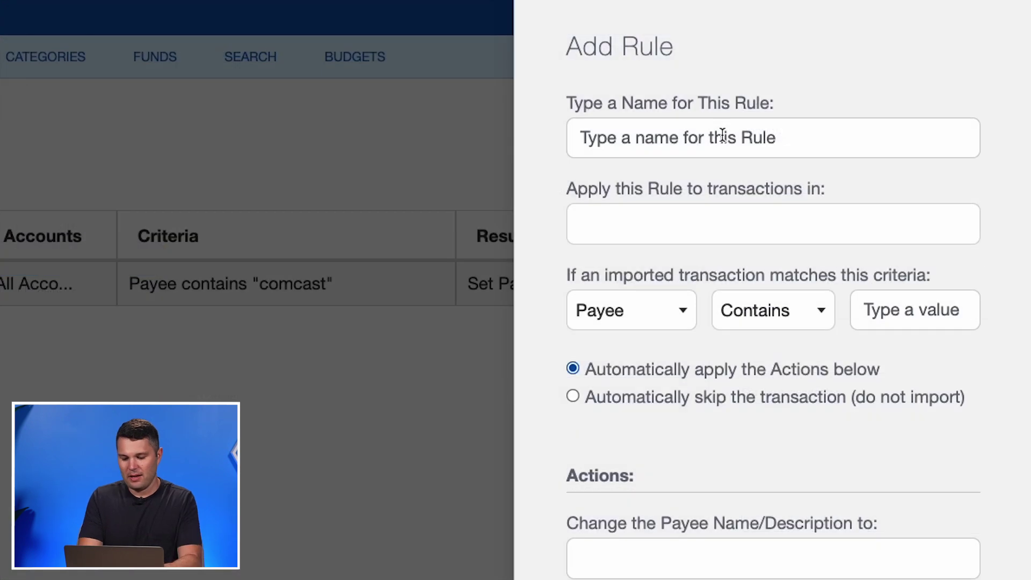
{"action": "type", "text": "M"}
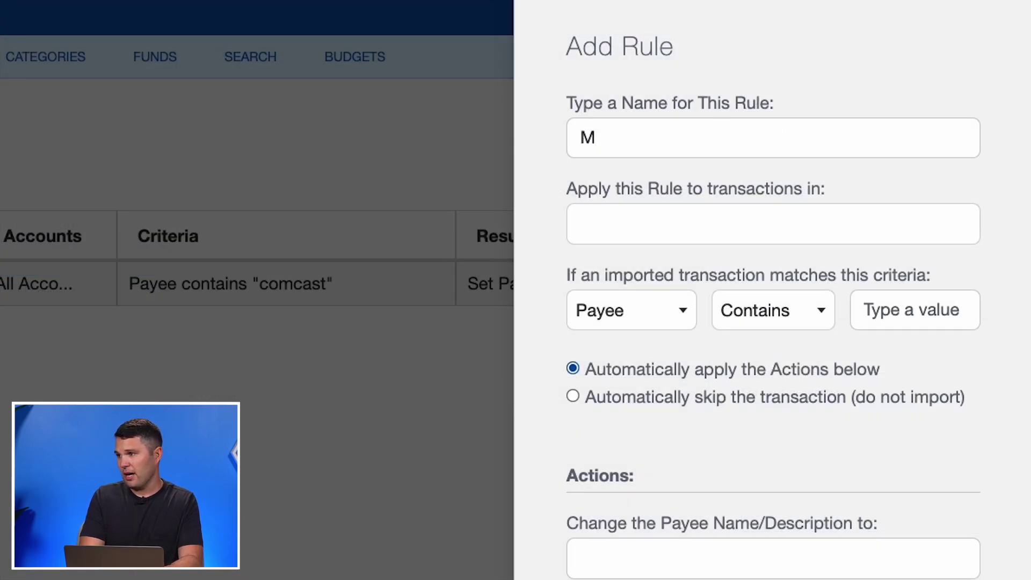
{"action": "type", "text": "ail Rule"}
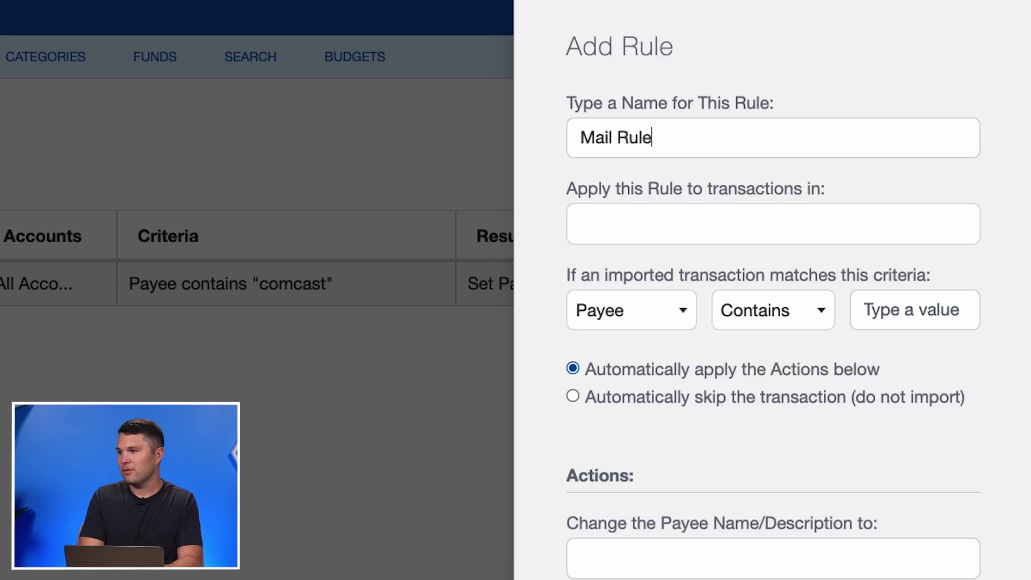
{"action": "left_click", "coordinate": [695, 230]}
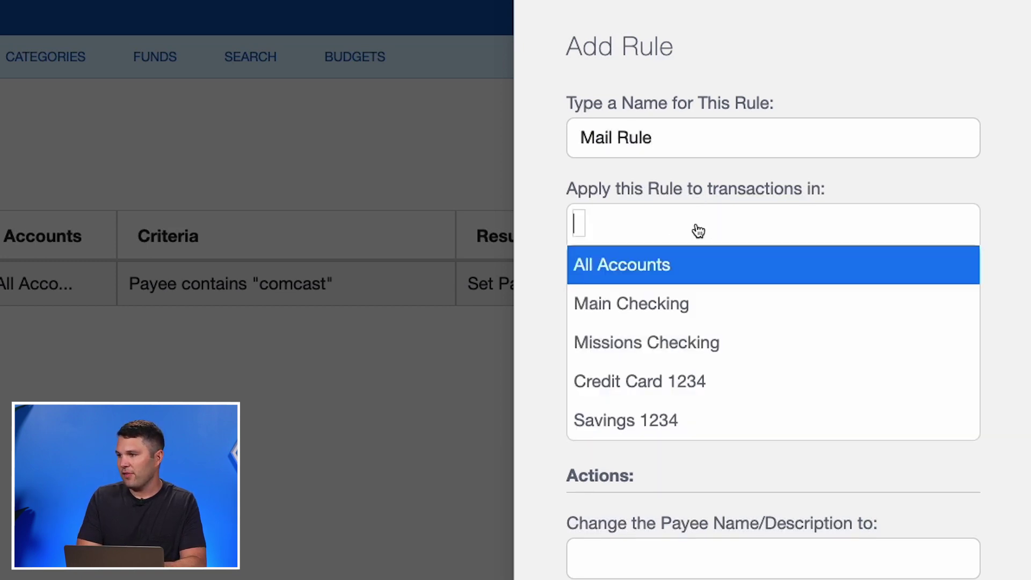
{"action": "left_click", "coordinate": [638, 265]}
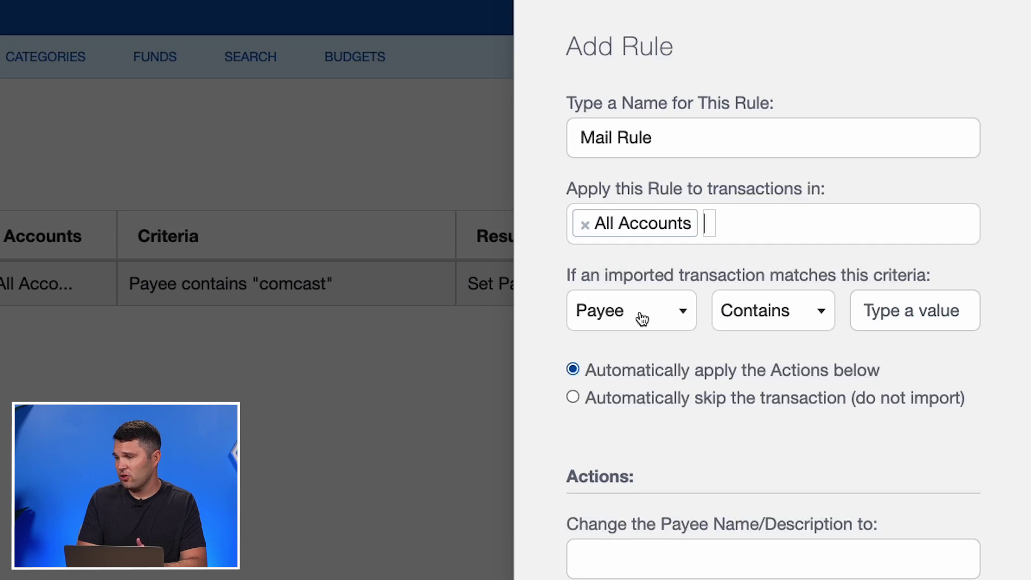
{"action": "left_click", "coordinate": [916, 320]}
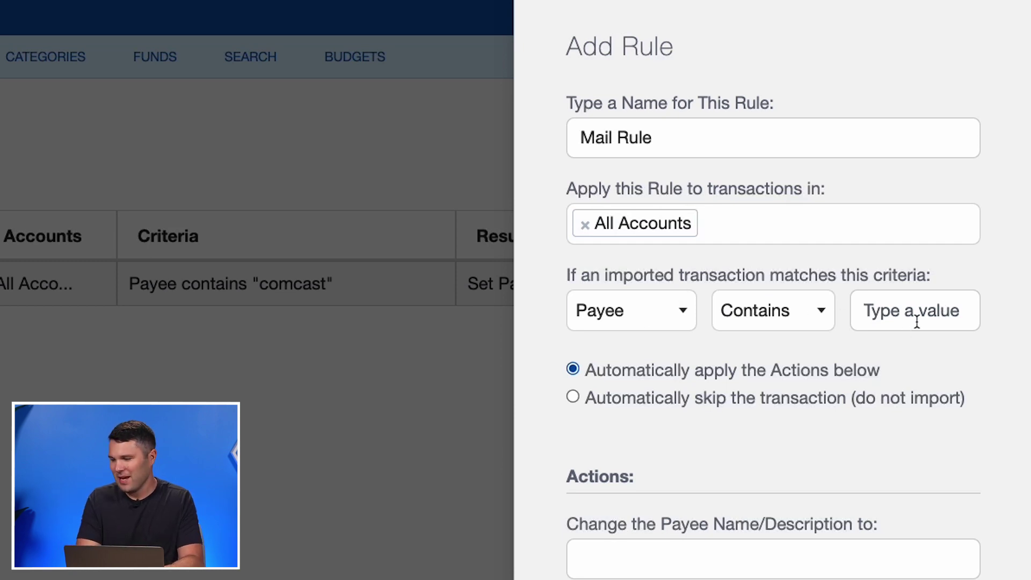
{"action": "type", "text": "UPS"}
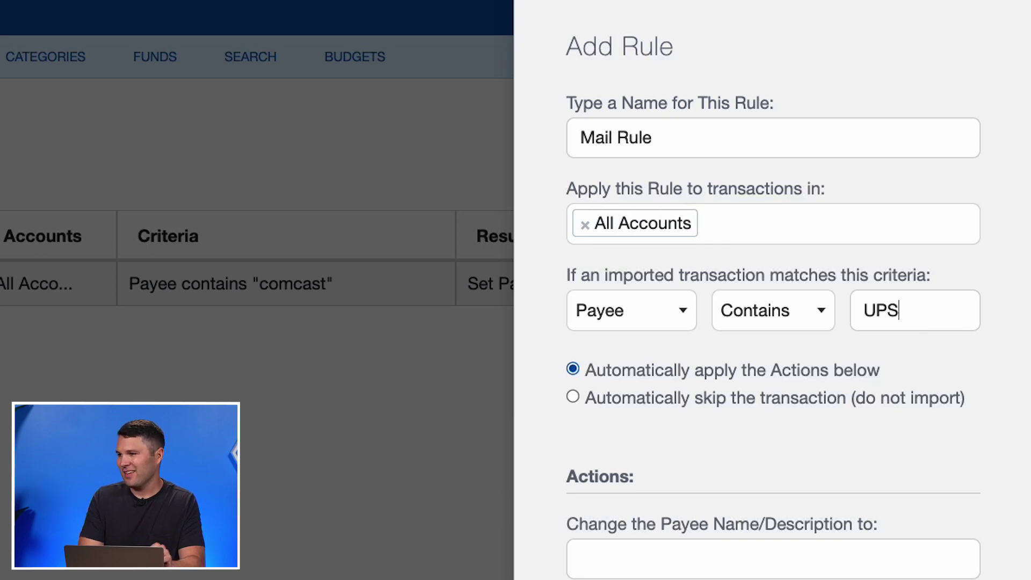
Set the Mail Rule category to Office Expenses: Mailing.
{"action": "scroll", "coordinate": [810, 456], "scroll_direction": "down", "scroll_amount": 6}
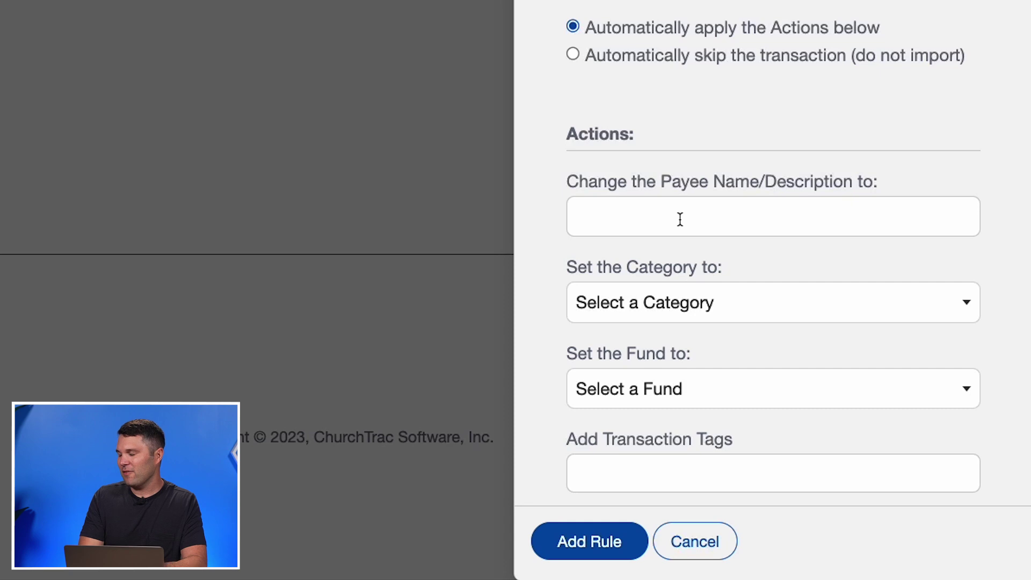
{"action": "left_click", "coordinate": [683, 299]}
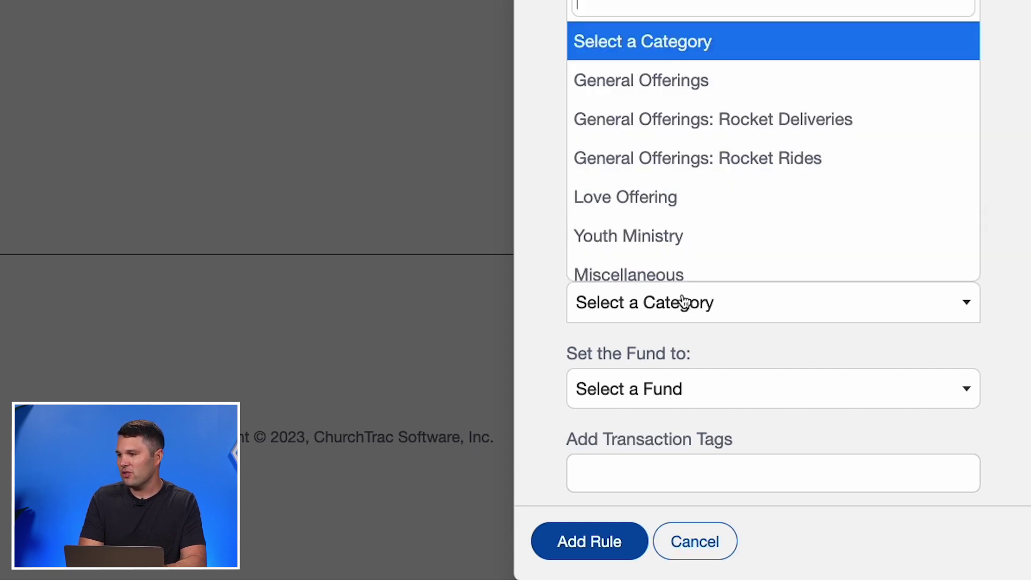
{"action": "scroll", "coordinate": [827, 201], "scroll_direction": "down", "scroll_amount": 1}
{"action": "scroll", "coordinate": [826, 200], "scroll_direction": "down", "scroll_amount": 5}
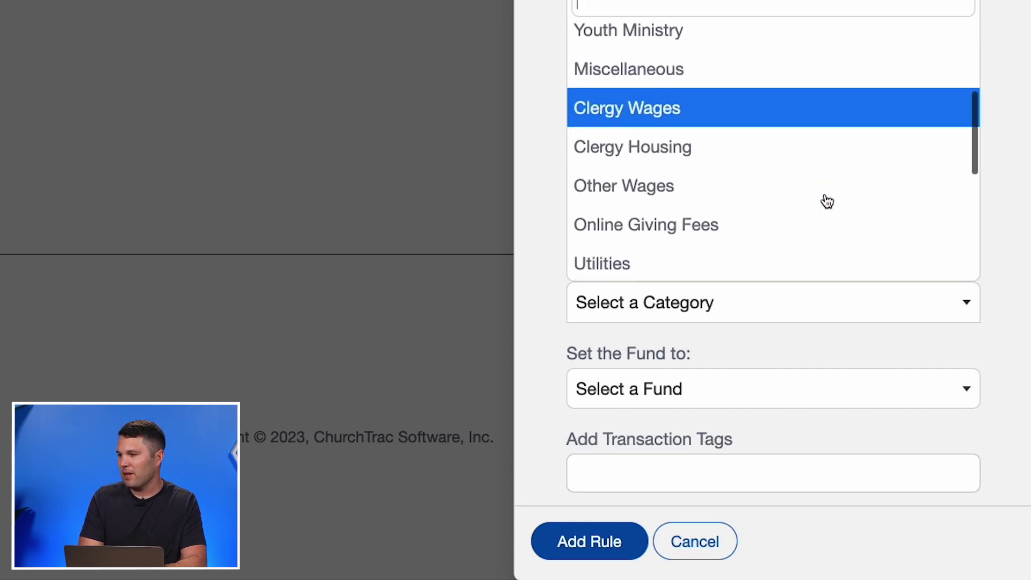
{"action": "scroll", "coordinate": [827, 200], "scroll_direction": "down", "scroll_amount": 6}
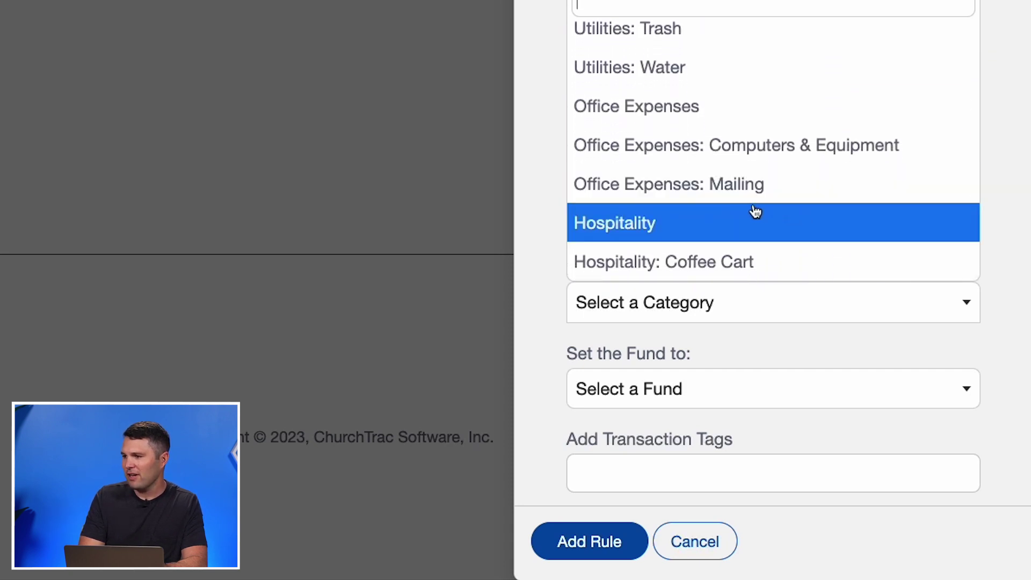
{"action": "left_click", "coordinate": [720, 193]}
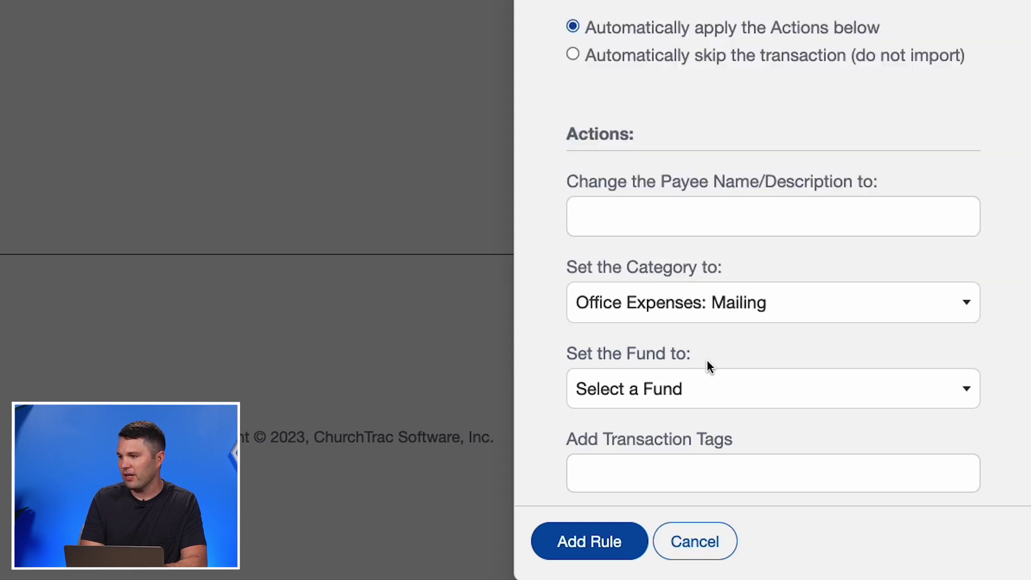
Assign the General Fund, save Mail Rule, and return to the Credit Card 1234 review list.
{"action": "left_click", "coordinate": [683, 392]}
{"action": "left_click", "coordinate": [677, 451]}
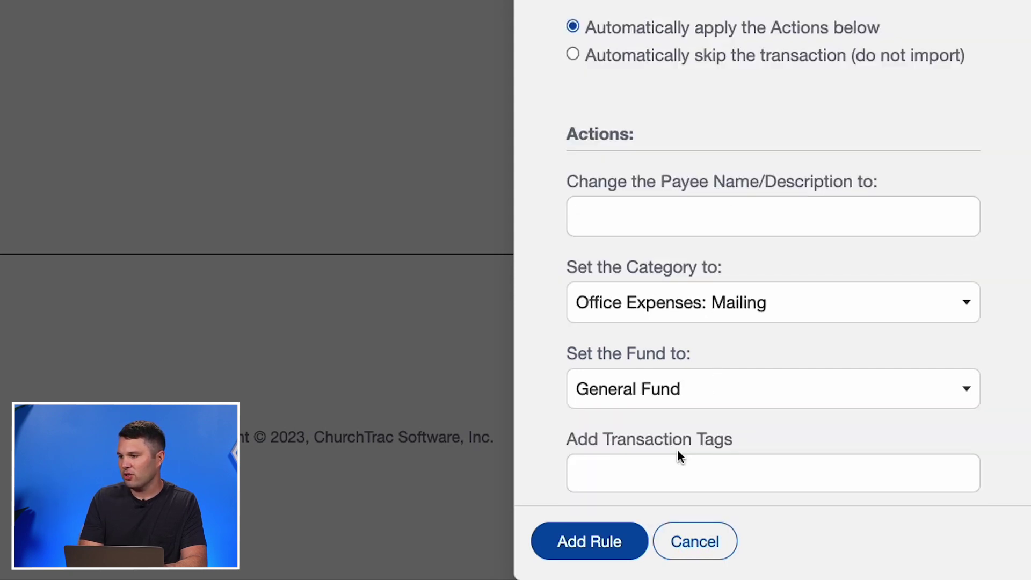
{"action": "scroll", "coordinate": [766, 375], "scroll_direction": "down", "scroll_amount": 2}
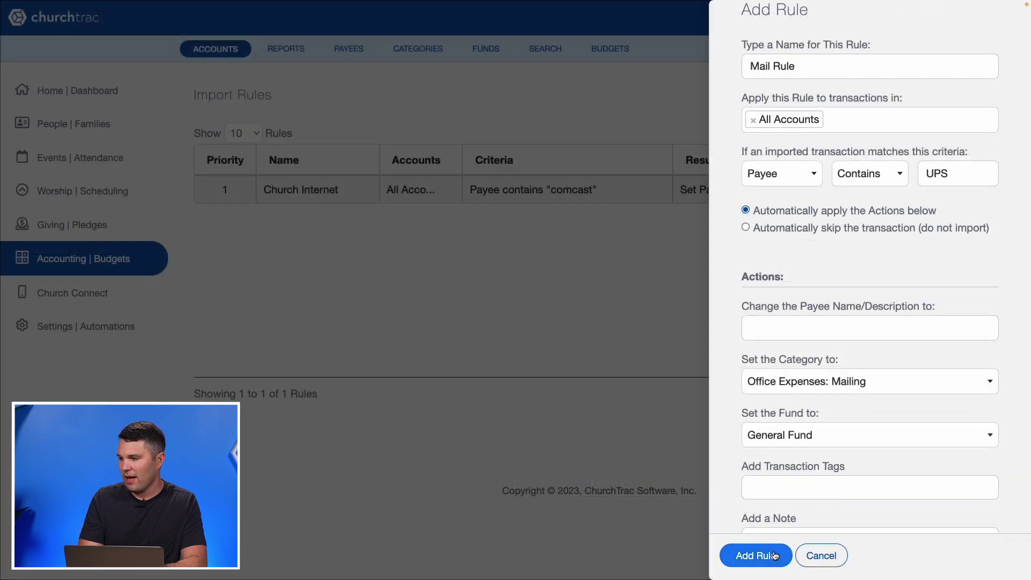
{"action": "left_click", "coordinate": [589, 540]}
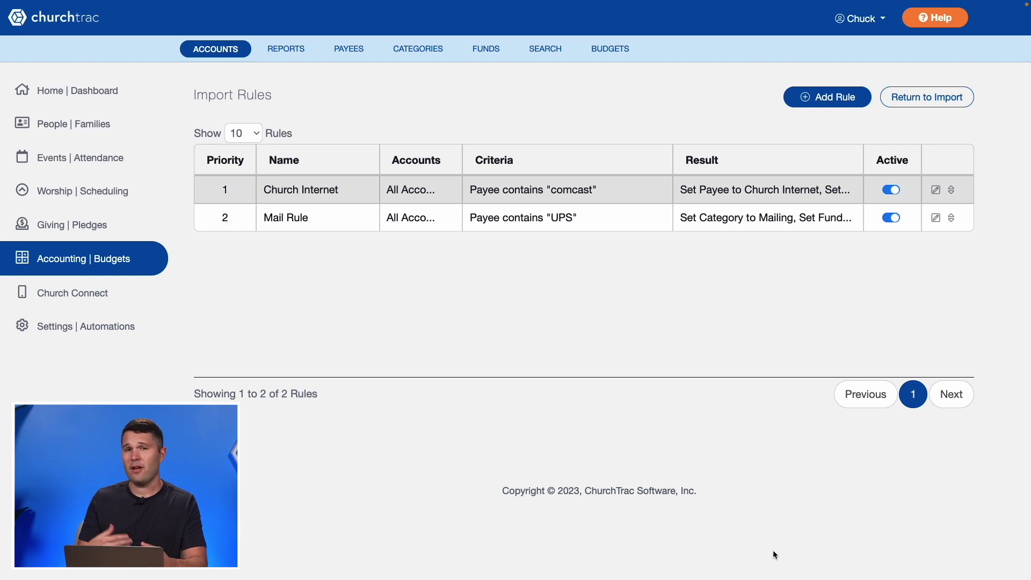
{"action": "left_click", "coordinate": [941, 105]}
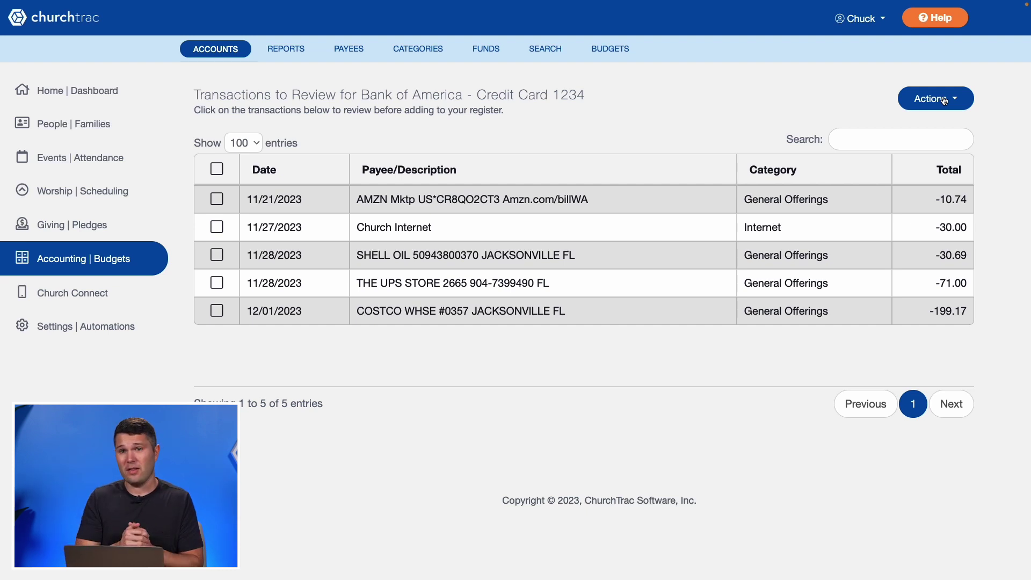
Re-apply import rules so the UPS Store transaction becomes Mailing, then reopen Import Rules.
{"action": "left_click", "coordinate": [944, 101]}
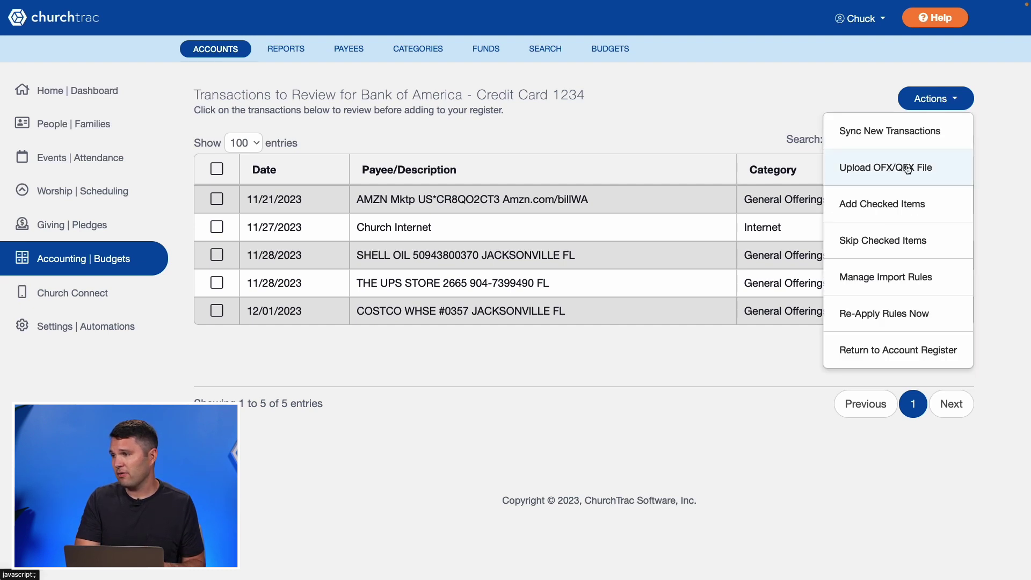
{"action": "left_click", "coordinate": [896, 312]}
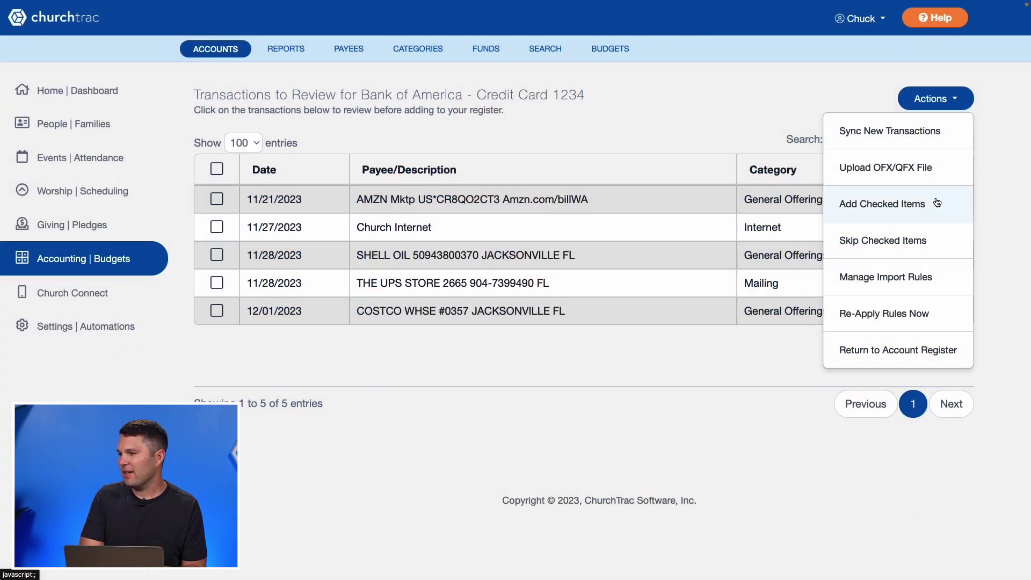
{"action": "left_click", "coordinate": [915, 287]}
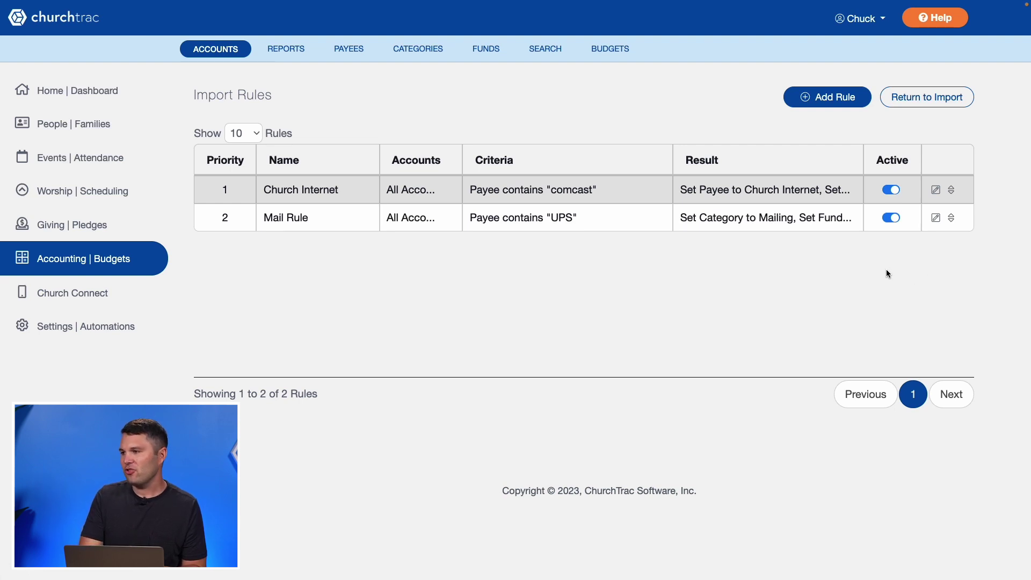
Toggle Church Internet off and back on, then drag it below Mail Rule to priority 2.
{"action": "left_click", "coordinate": [889, 191]}
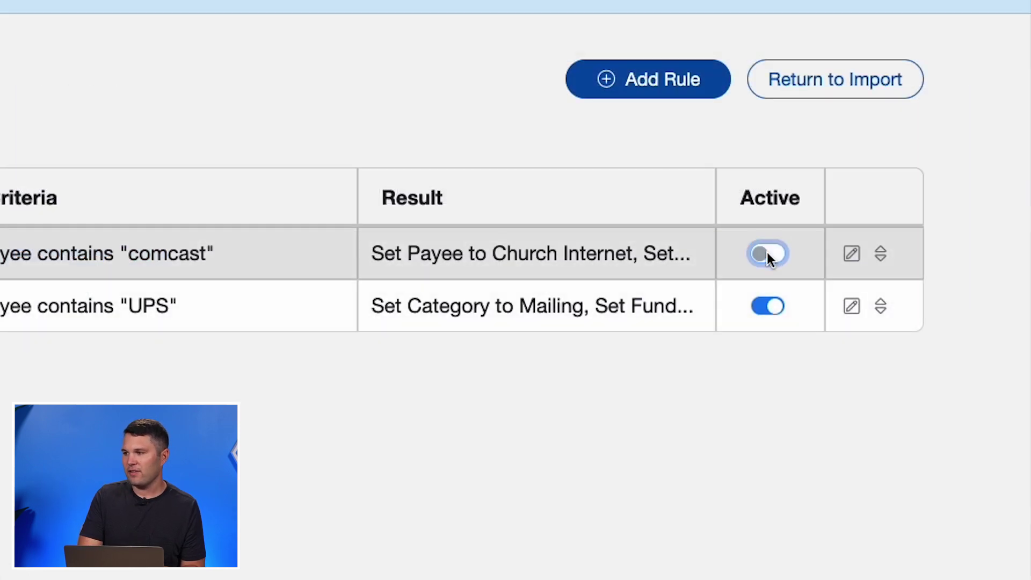
{"action": "left_click", "coordinate": [767, 254]}
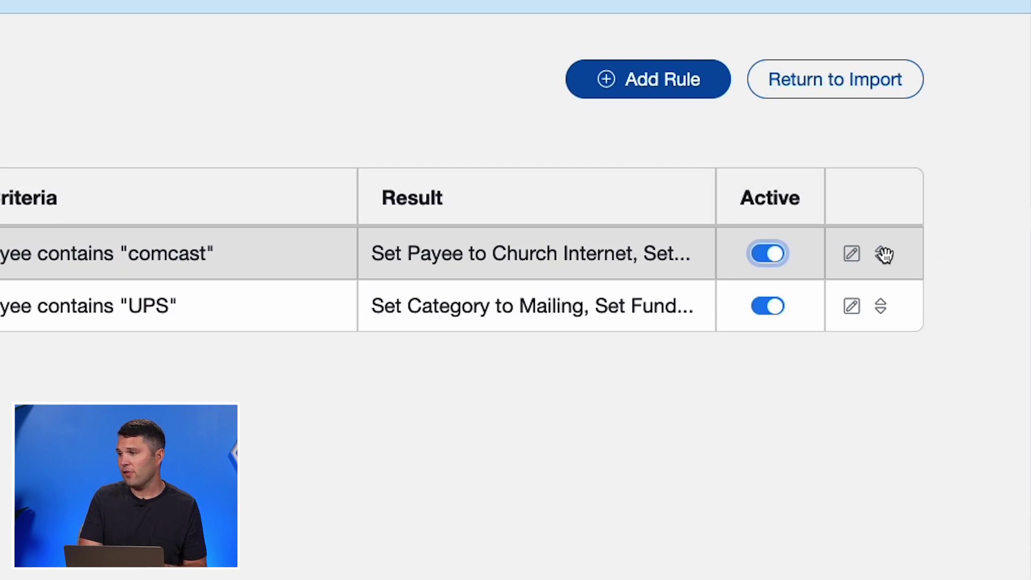
{"action": "left_click_drag", "start_coordinate": [884, 254], "coordinate": [888, 313]}
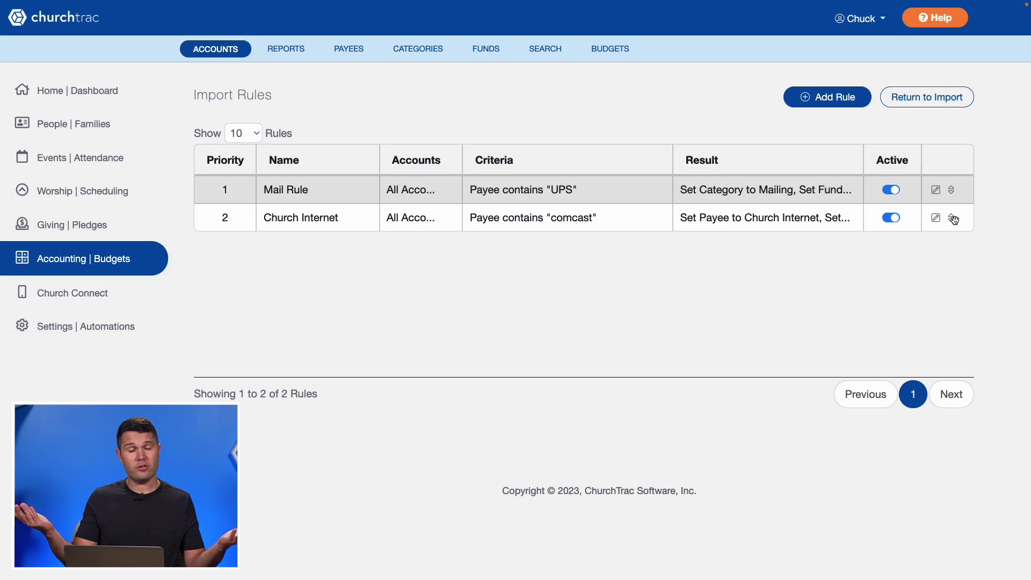